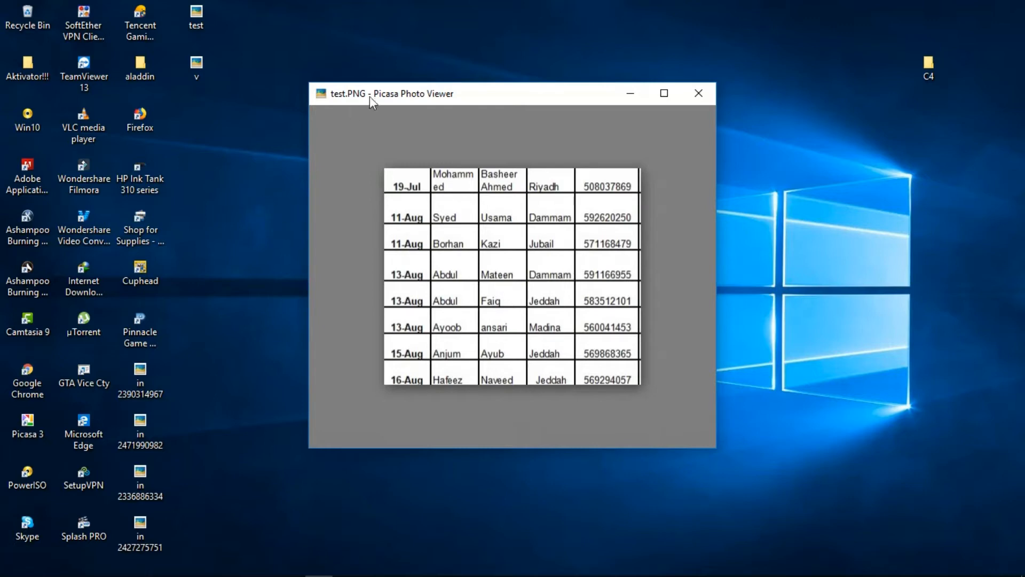
- Move the test.PNG viewer window aside and launch Paint
left_click_drag(438, 92, 462, 60)
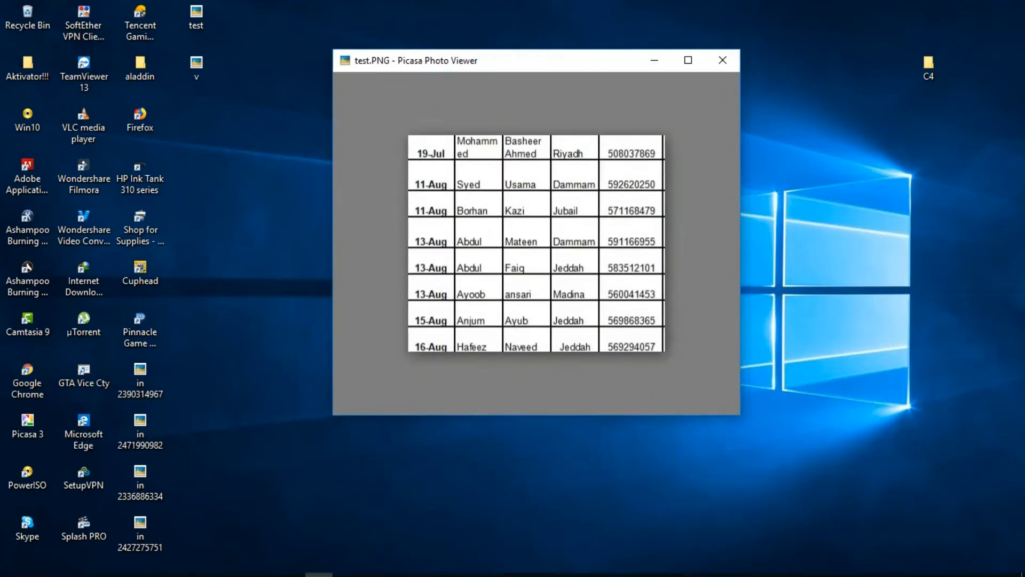
left_click(2, 571)
left_click(3, 571)
type("pa")
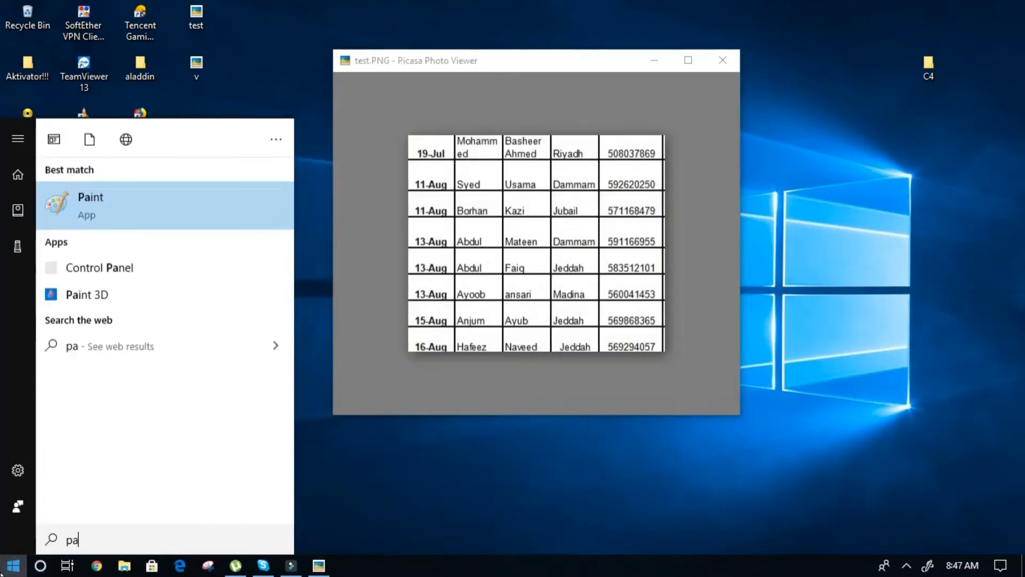
left_click(128, 212)
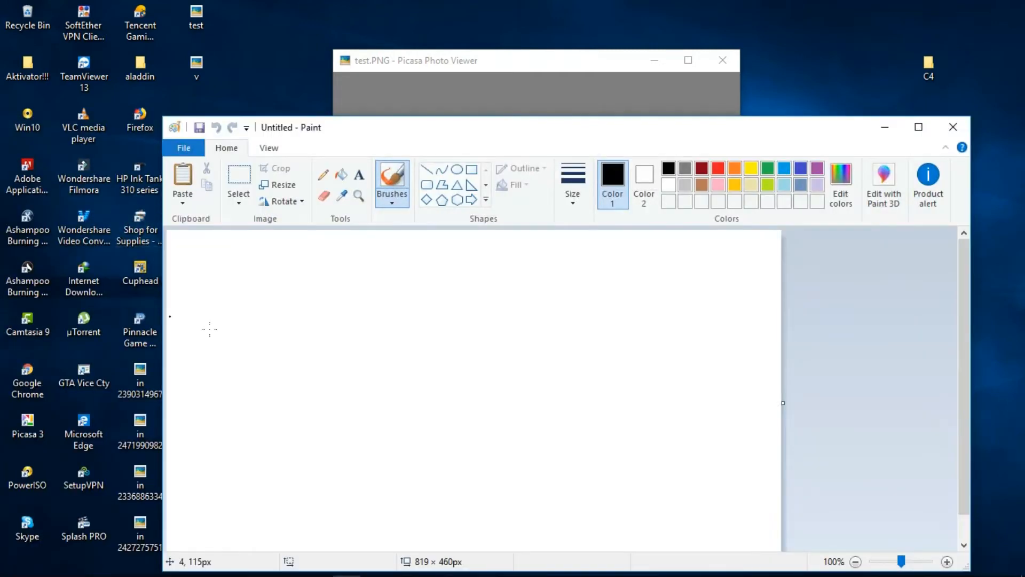
left_click_drag(457, 130, 472, 181)
left_click_drag(503, 65, 246, 45)
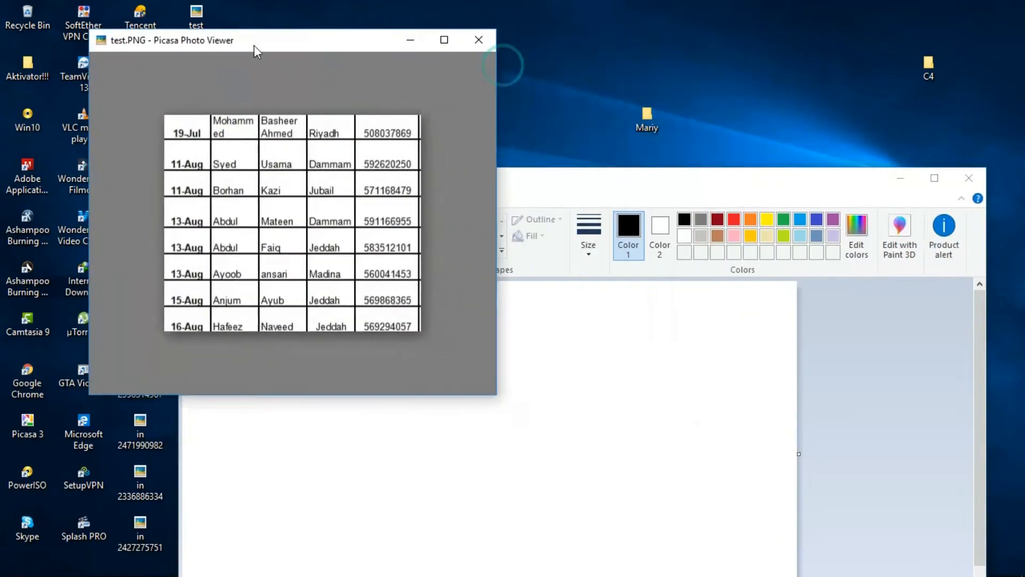
left_click_drag(562, 188, 653, 131)
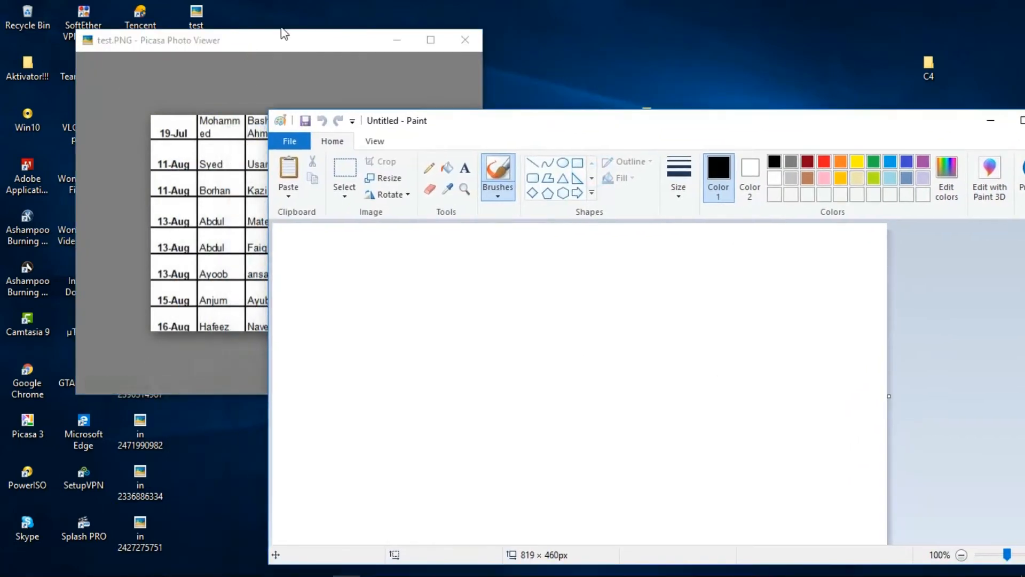
left_click_drag(274, 46, 207, 39)
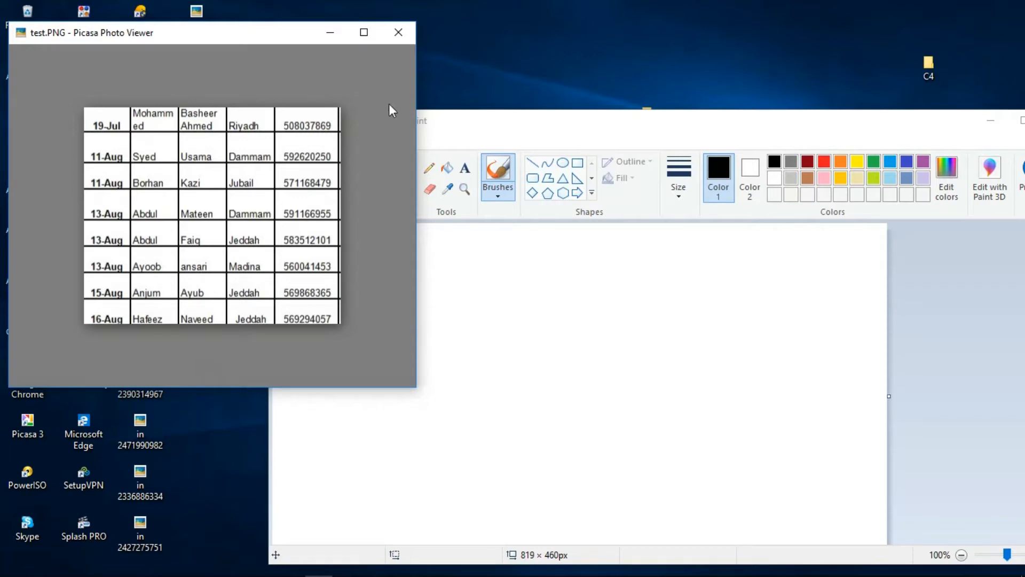
mouse_move(607, 126)
left_mouse_down()
mouse_move(545, 88)
mouse_move(397, 85)
mouse_move(423, 59)
mouse_move(406, 40)
left_mouse_up()
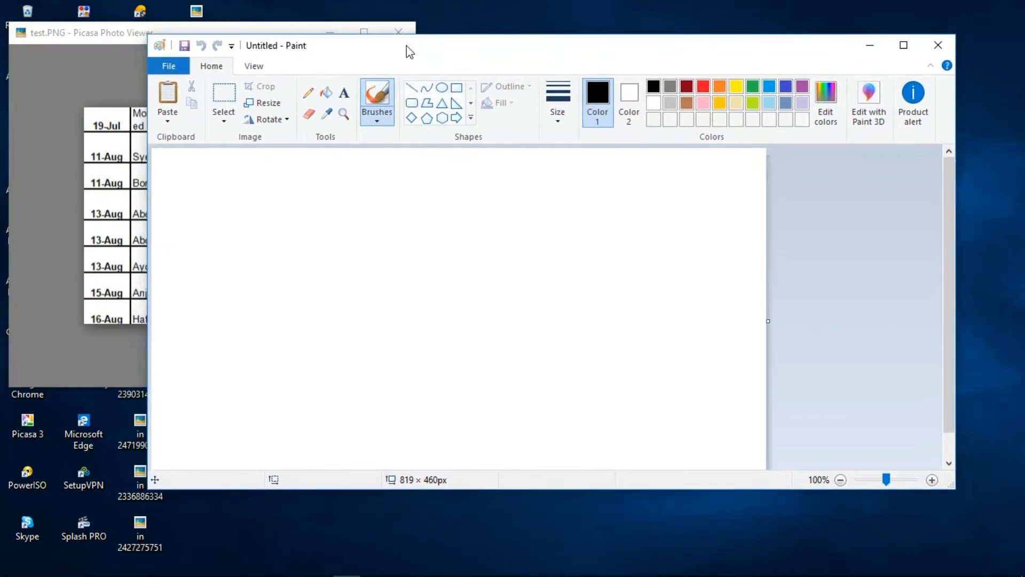
left_click(104, 32)
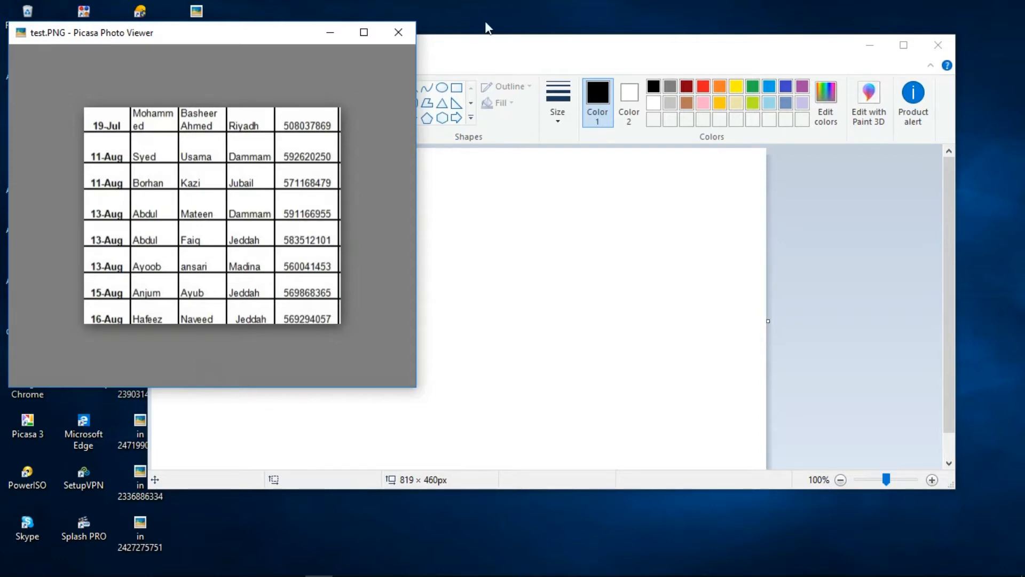
left_click_drag(476, 42, 509, 118)
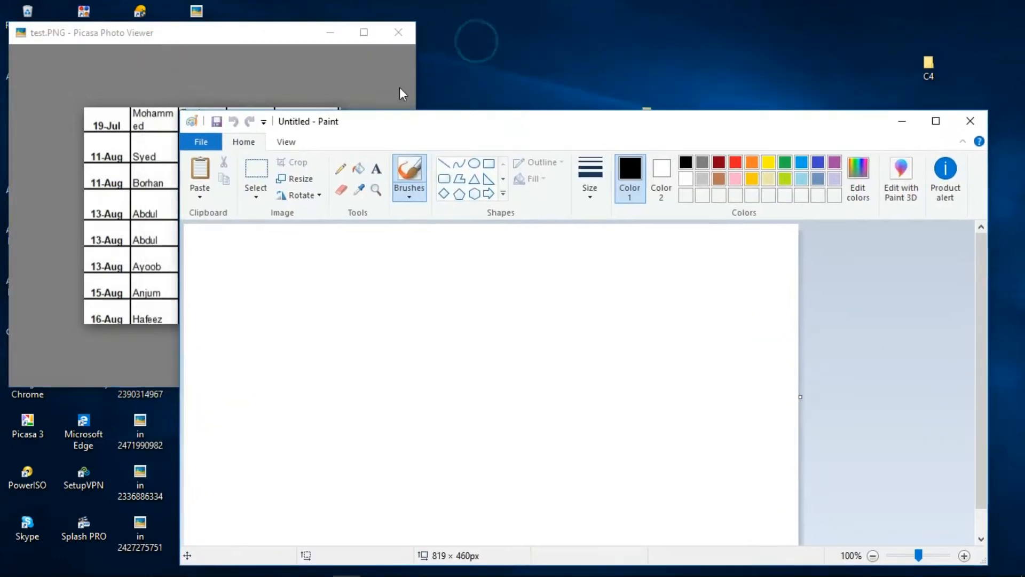
- Close the photo viewer and open the desktop image test in Paint
left_click(392, 37)
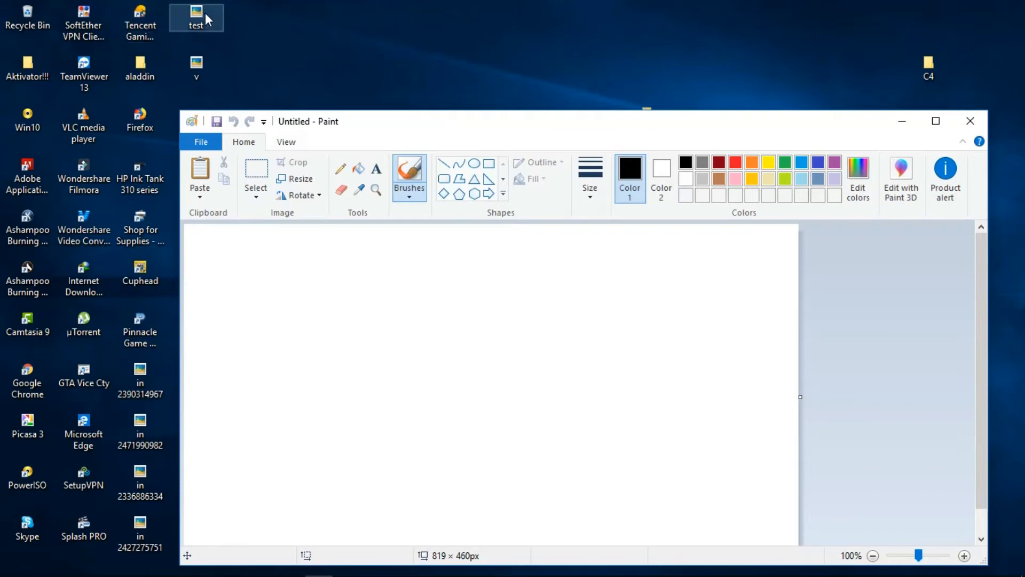
mouse_move(198, 16)
left_mouse_down()
mouse_move(378, 343)
mouse_move(373, 334)
left_mouse_up()
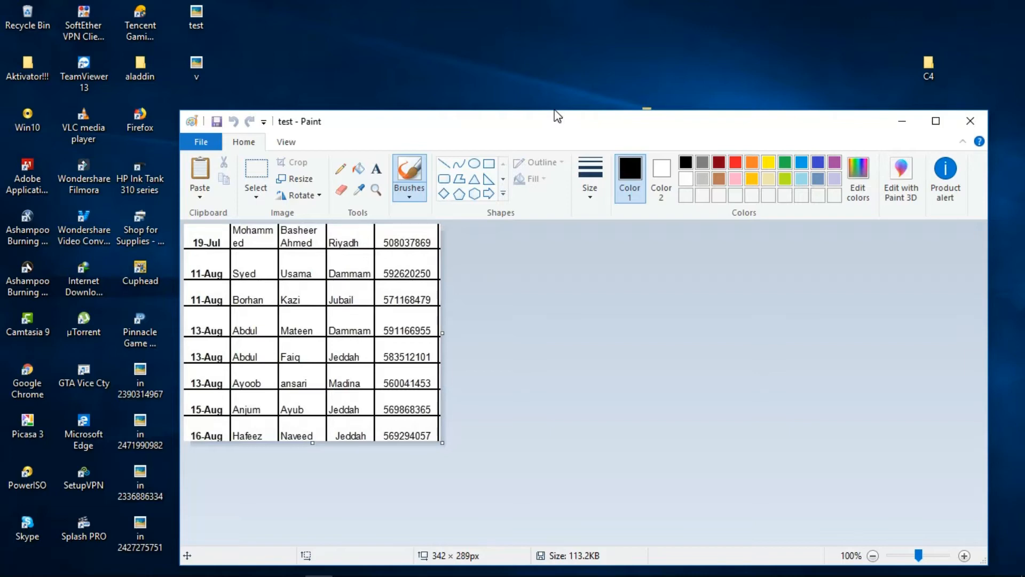
mouse_move(514, 123)
left_mouse_down()
mouse_move(434, 64)
mouse_move(430, 47)
left_mouse_up()
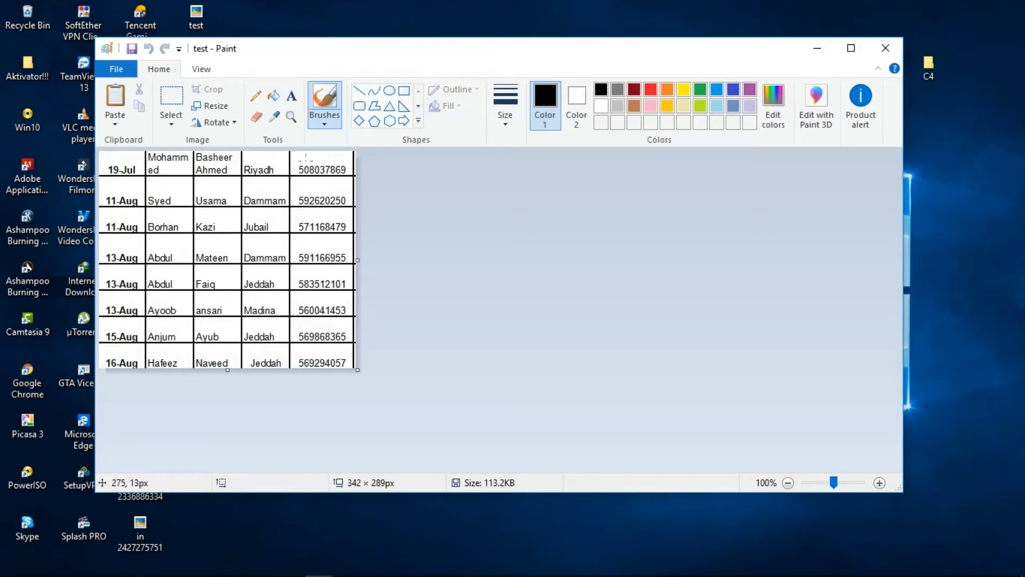
- Select the phone number in the 19-Jul row with a rectangular selection and delete it
left_click(171, 97)
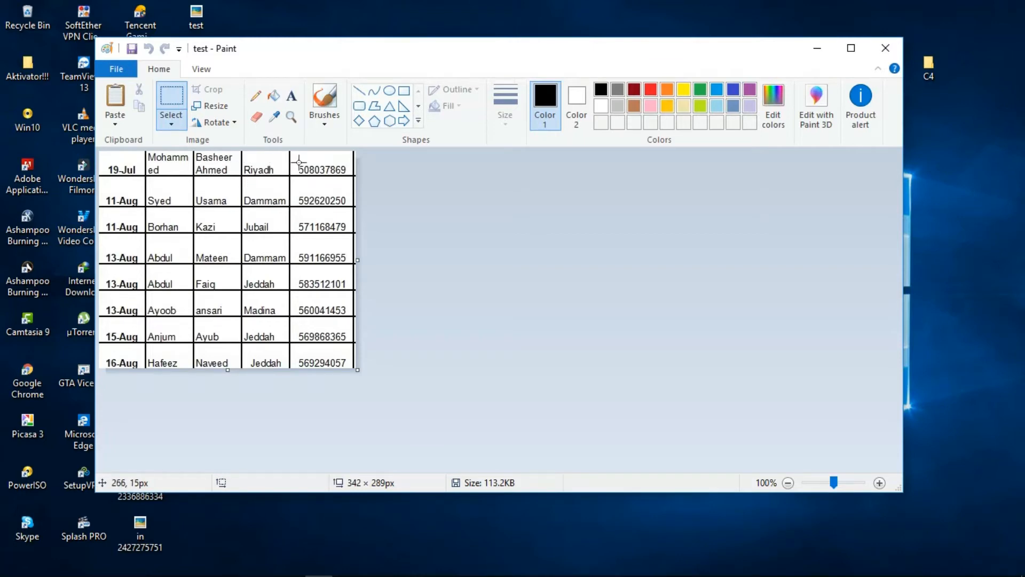
left_click_drag(294, 155, 352, 174)
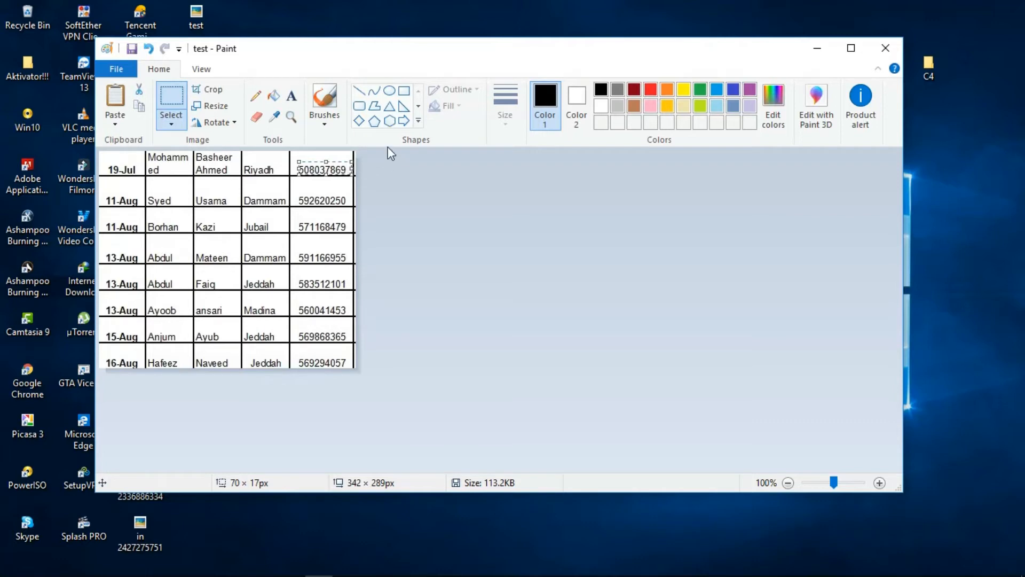
key("Delete")
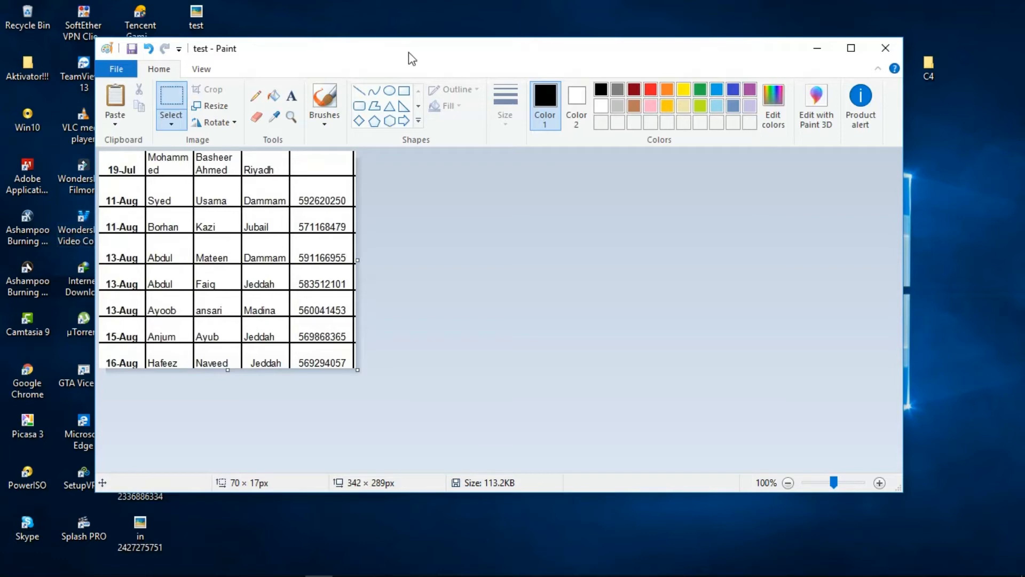
left_click_drag(398, 49, 510, 49)
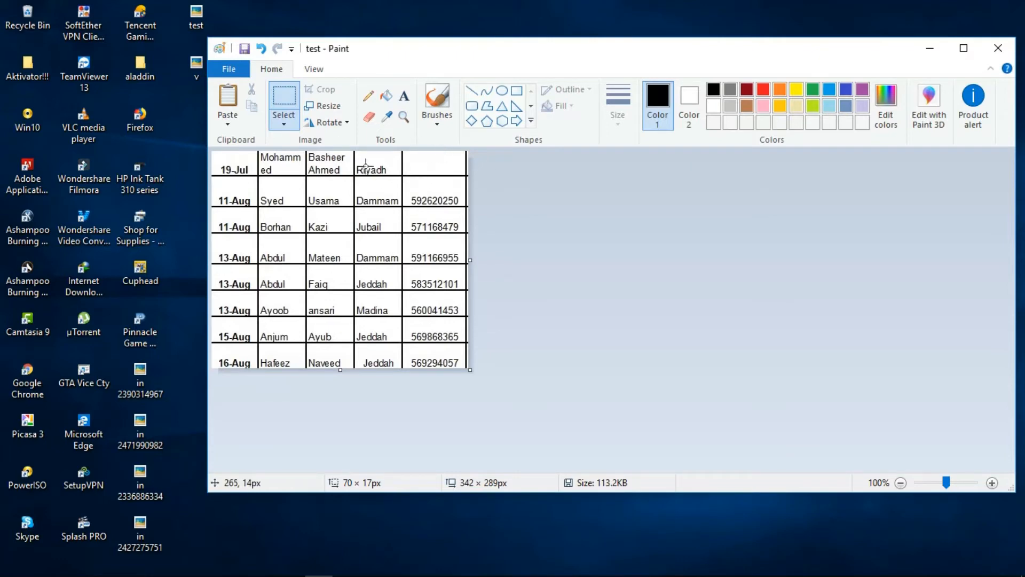
- Sample the table's white background with the Color picker and fill the emptied 19-Jul number cell with it
left_click(385, 99)
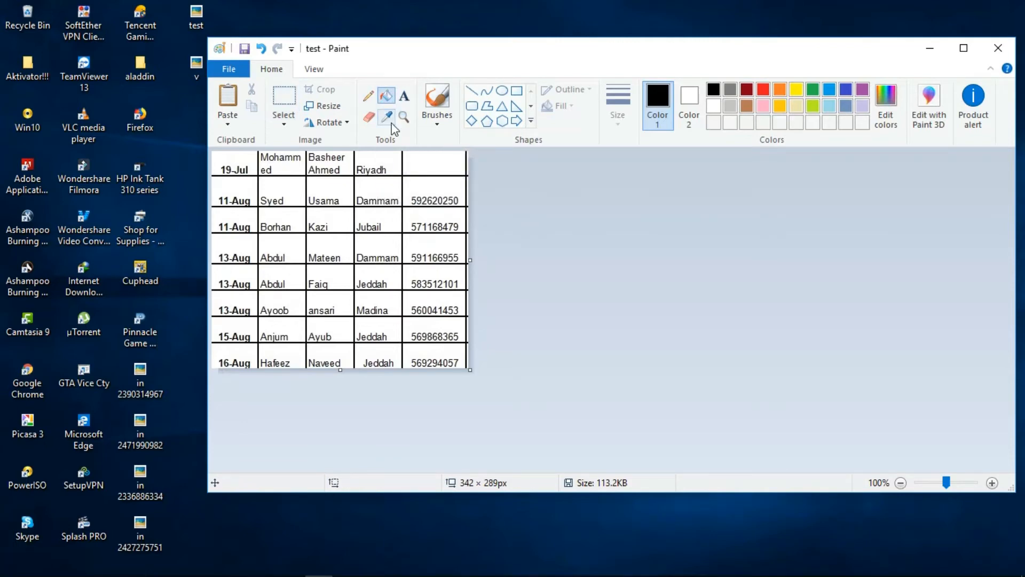
left_click(388, 123)
left_click(393, 190)
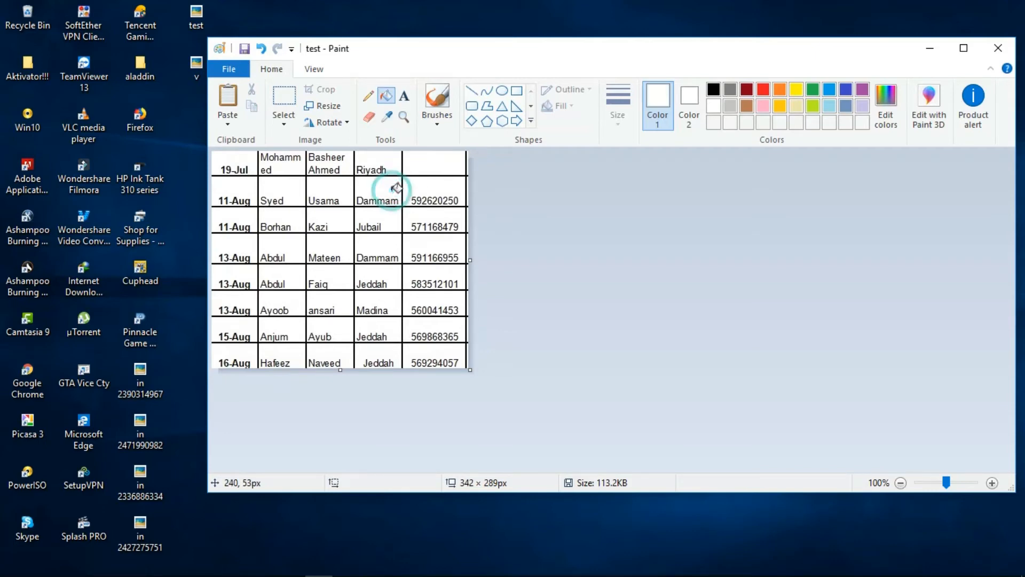
left_click(437, 169)
- Place a text box in the empty 19-Jul number cell with font size 13 and black text
left_click(404, 96)
left_click(414, 160)
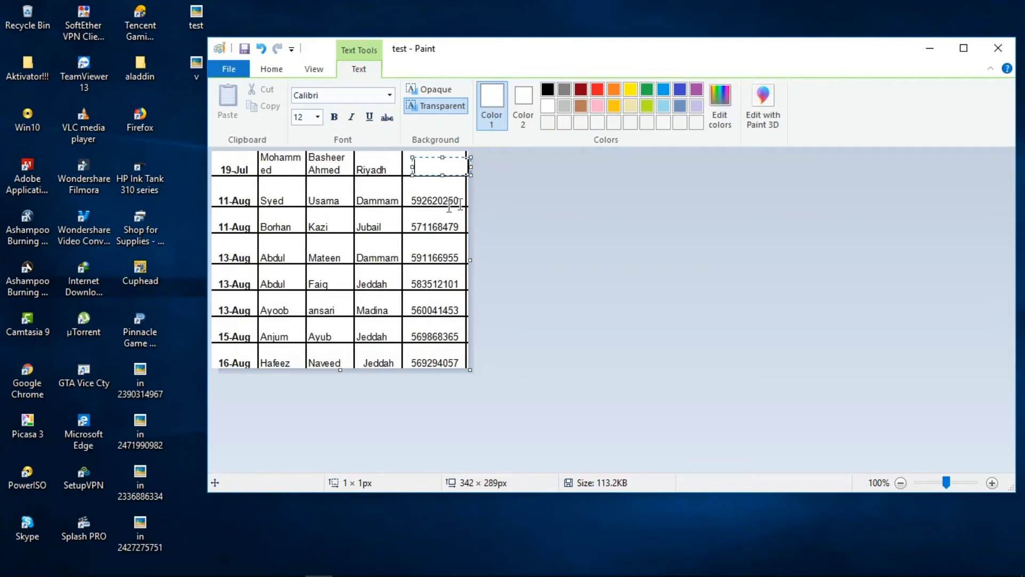
left_click(300, 117)
left_click(309, 119)
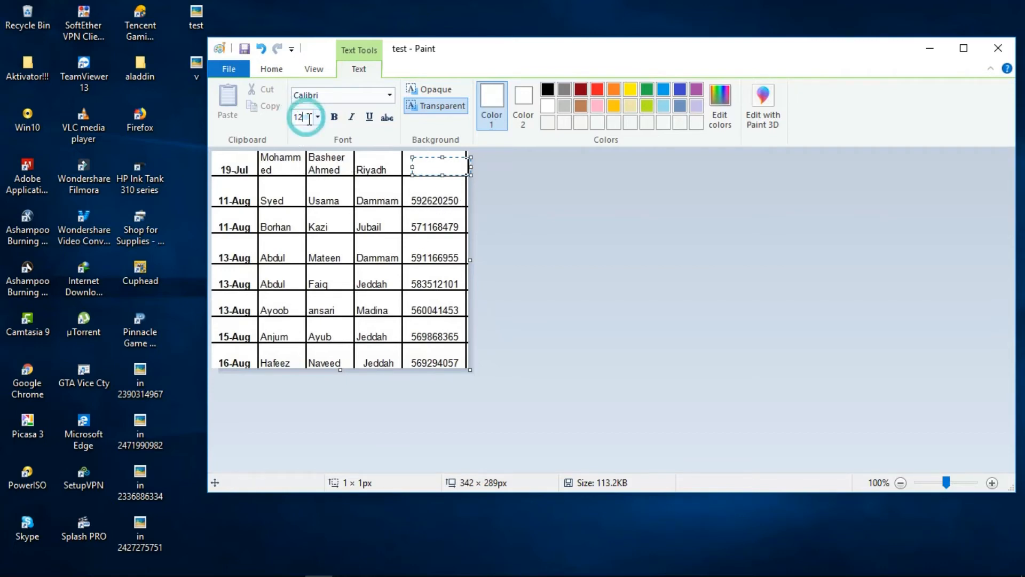
key("BackSpace")
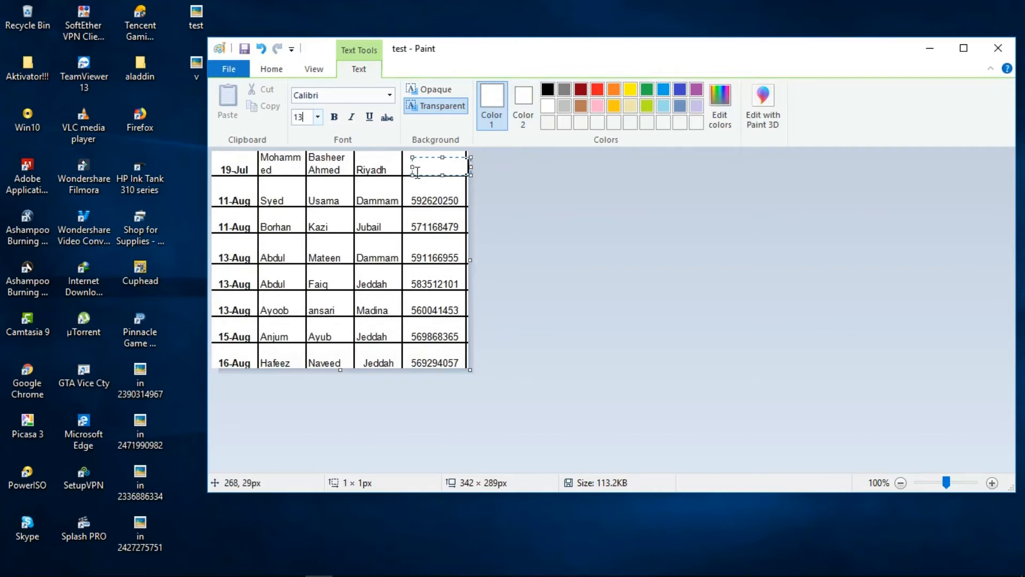
left_click(420, 167)
left_click(548, 90)
left_click(430, 166)
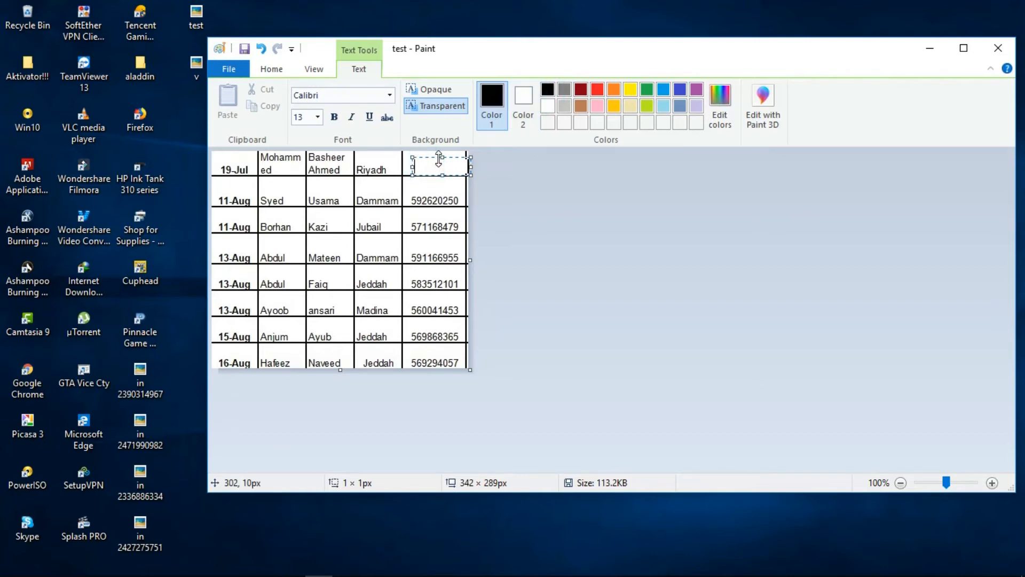
- Enter the replacement phone number in the 19-Jul cell's text box and align the box with the cell
type("59262")
left_click_drag(414, 155, 412, 158)
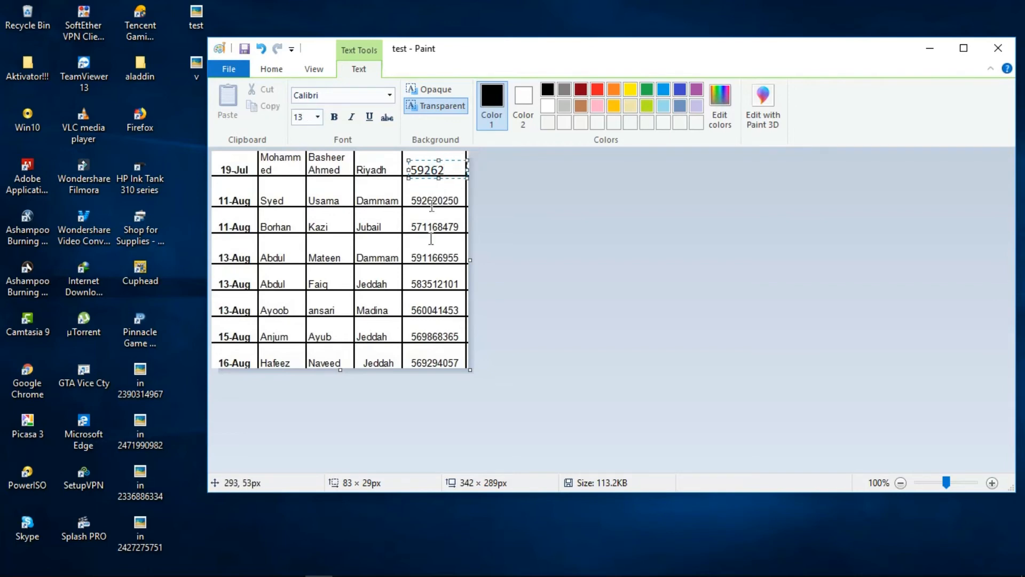
left_click(452, 172)
left_click(503, 190)
- Select the replacement number and set its font size to 12
left_click_drag(459, 171, 416, 170)
left_click(301, 119)
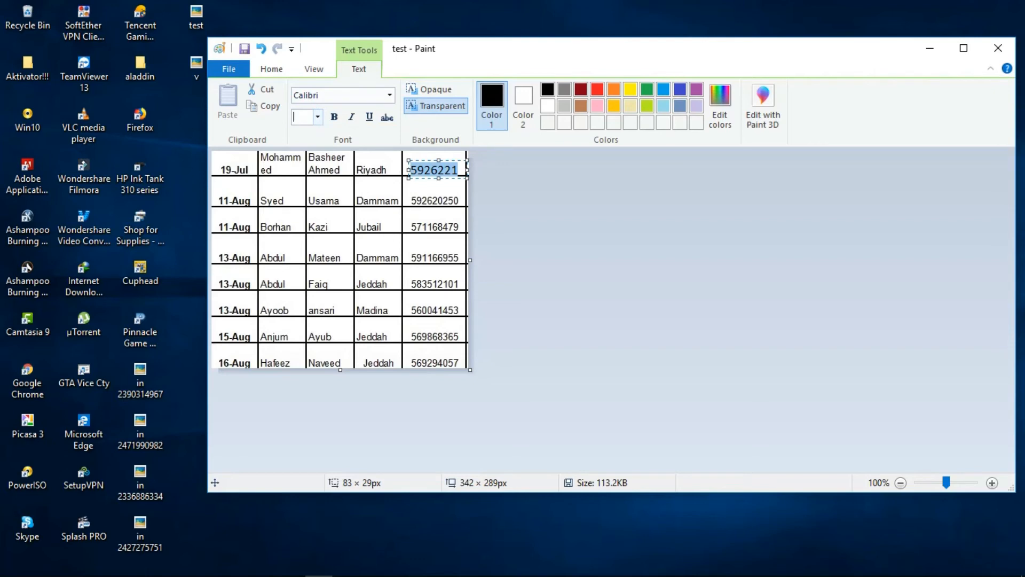
type("12")
key("Return")
left_click(469, 171)
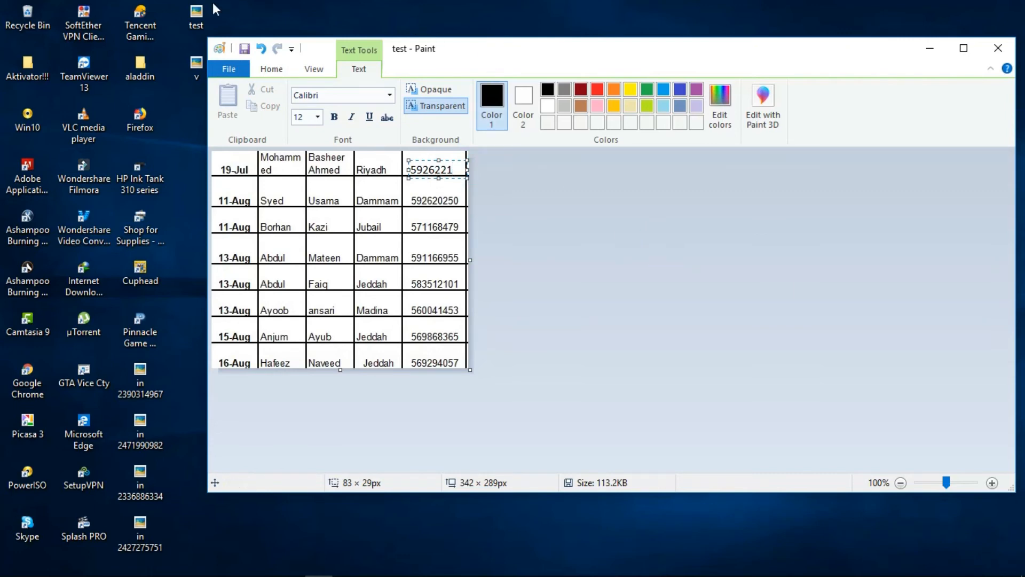
- Open the original test image in the photo viewer beside Paint, compare it with the edited table, and close the viewer
left_click(202, 13)
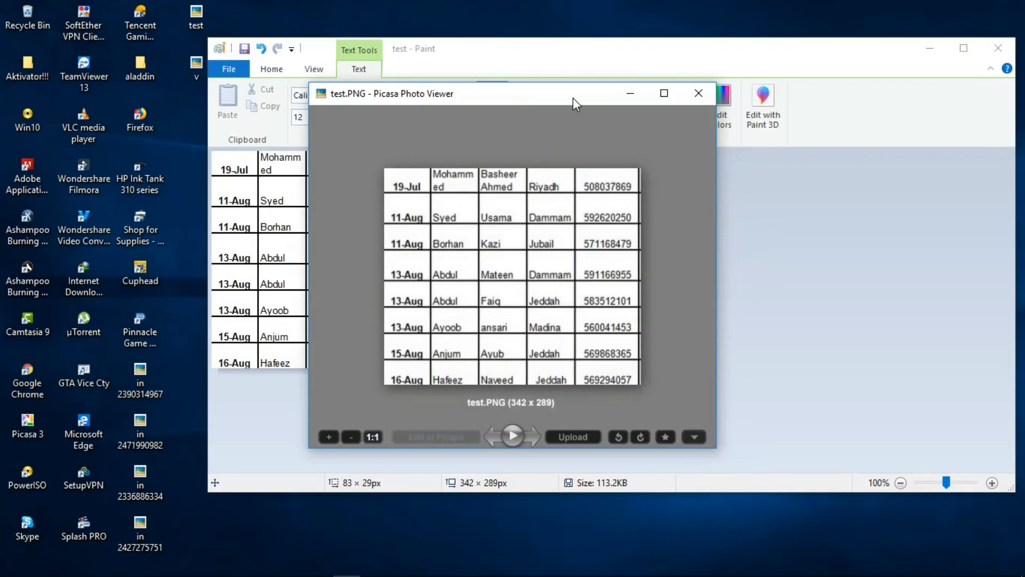
left_click_drag(573, 98, 751, 130)
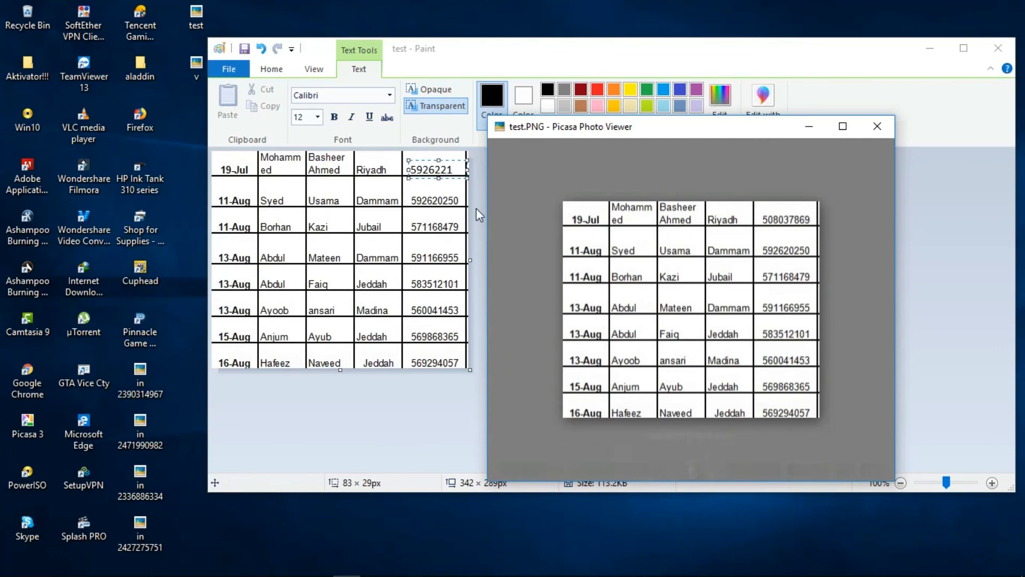
left_click(878, 126)
- Save the edited test image and close Paint
left_click(244, 48)
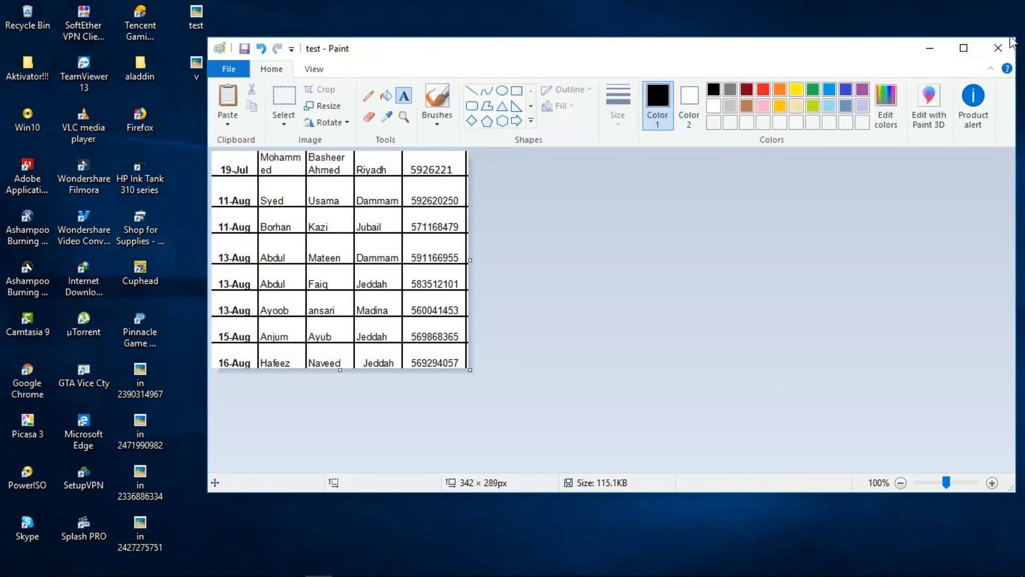
left_click(998, 48)
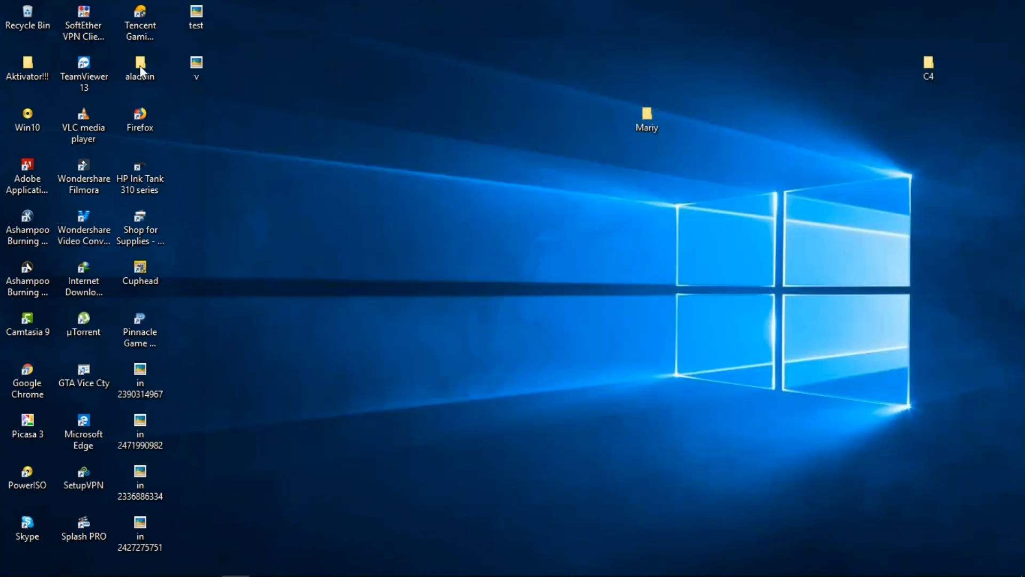
- Examine the replaced number in the saved test image with the photo viewer, close it, and reopen the image
double_click(196, 23)
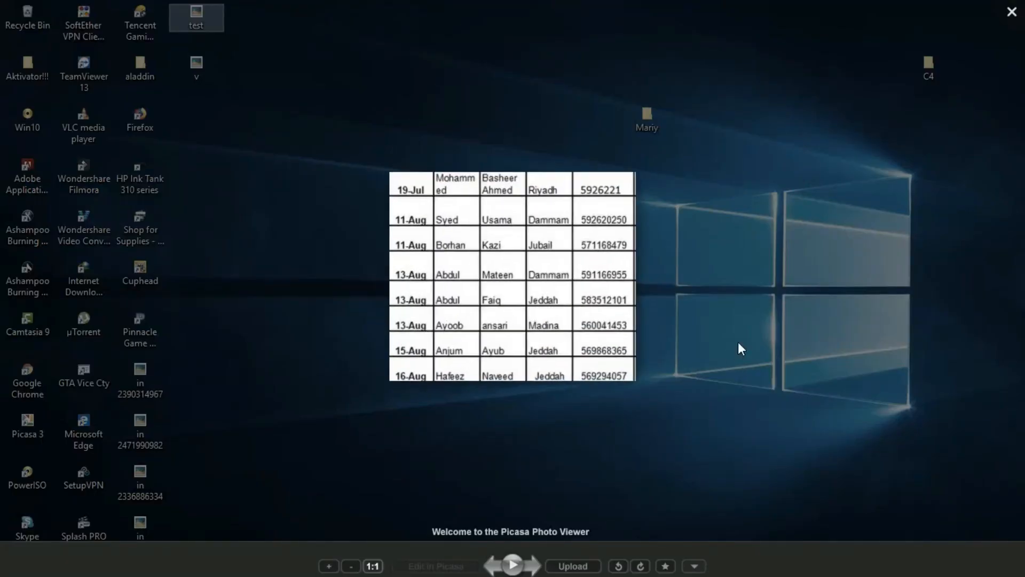
left_click(703, 340)
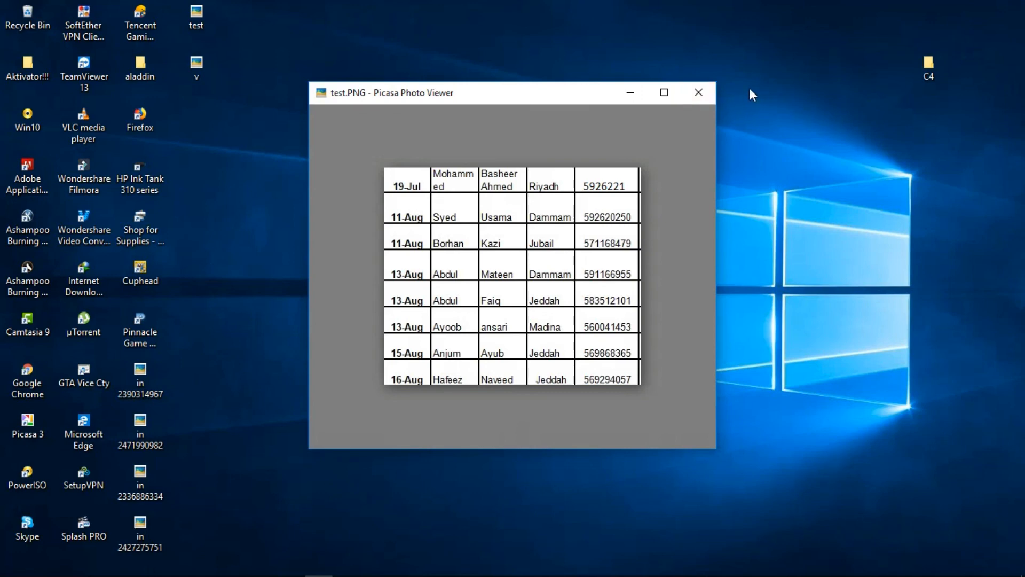
left_click(700, 92)
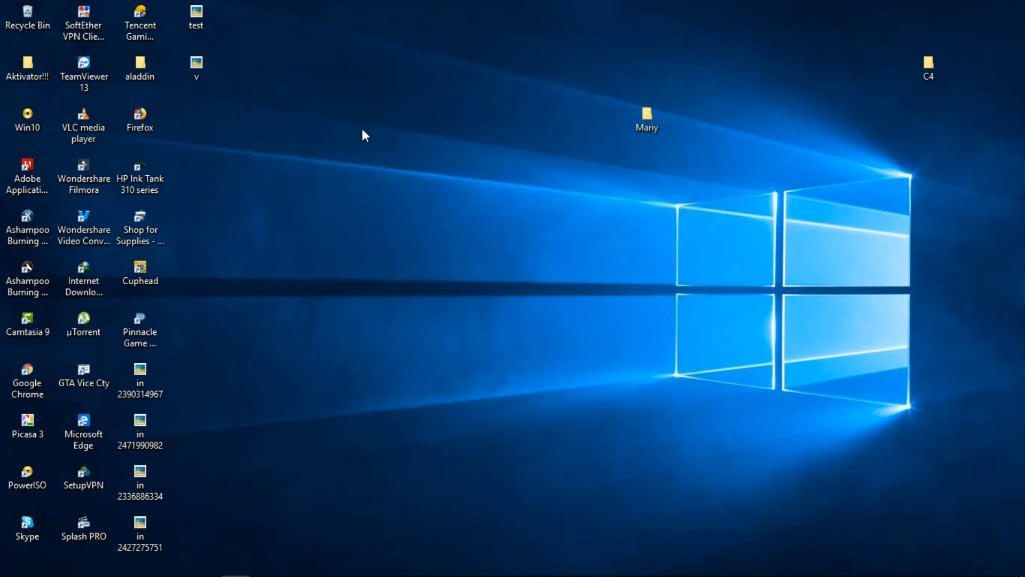
double_click(196, 21)
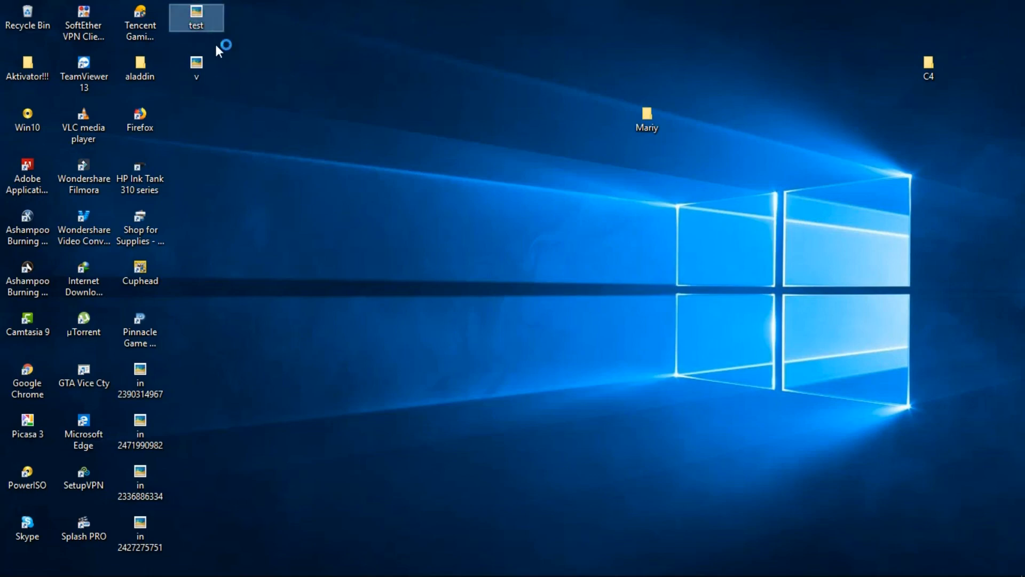